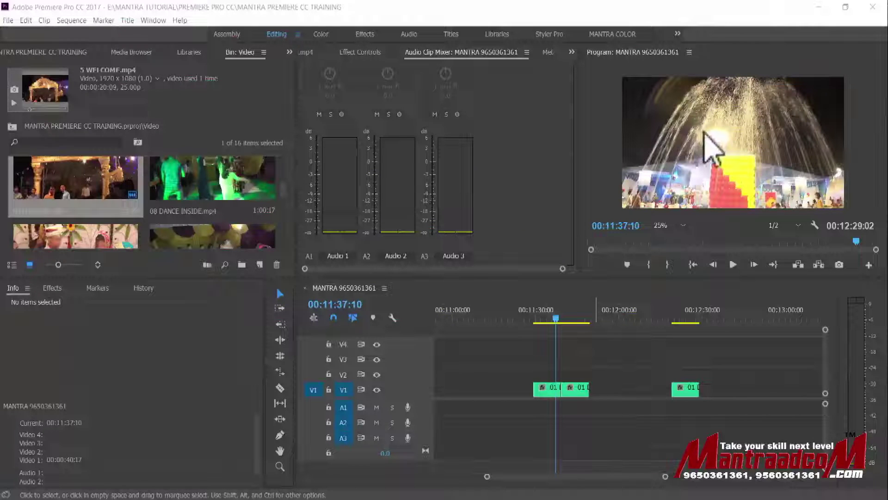
Move the playhead back to 00:11:33:06 so the Program monitor shows the fountain close-up
click(768, 152)
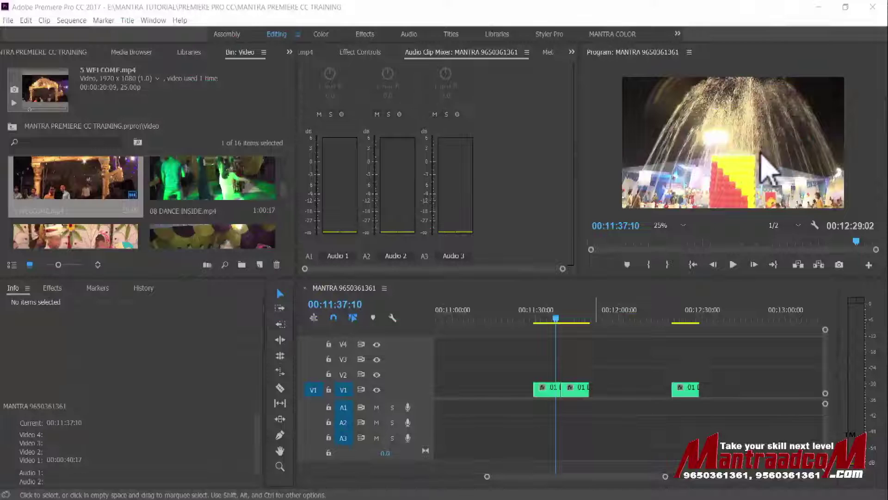
click(545, 318)
click(731, 172)
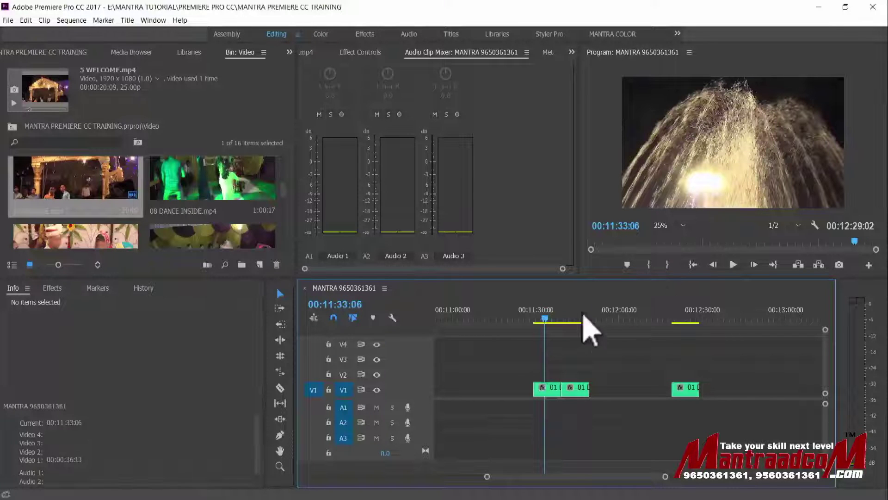
click(545, 319)
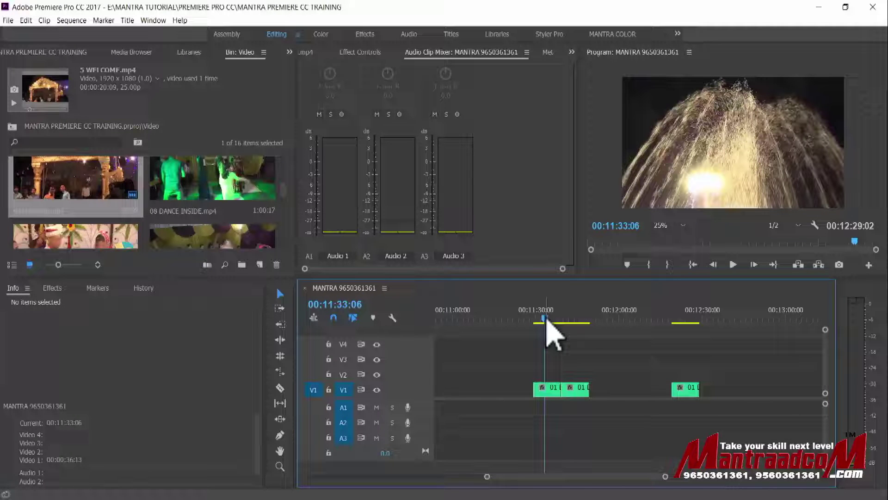
Load 01 DECORATION.mp4 into the Source Monitor, browse the Program panel menu unchanged, and scrub the sequence
double_click(676, 174)
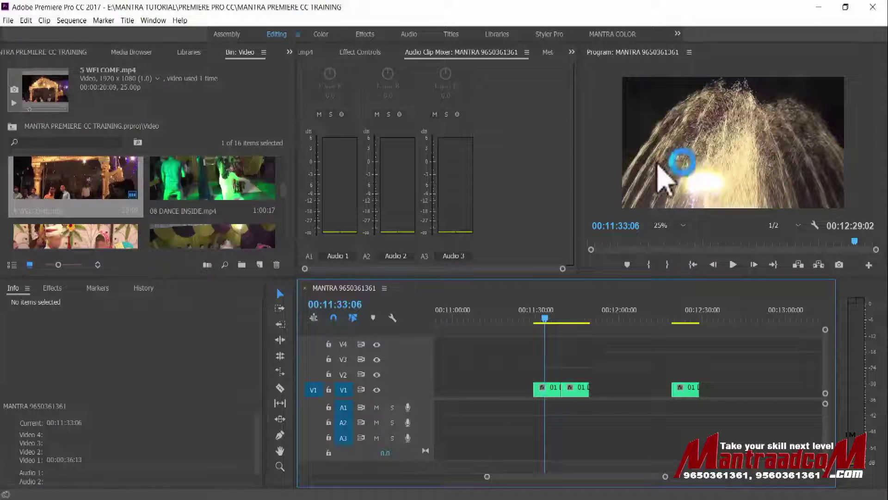
click(313, 53)
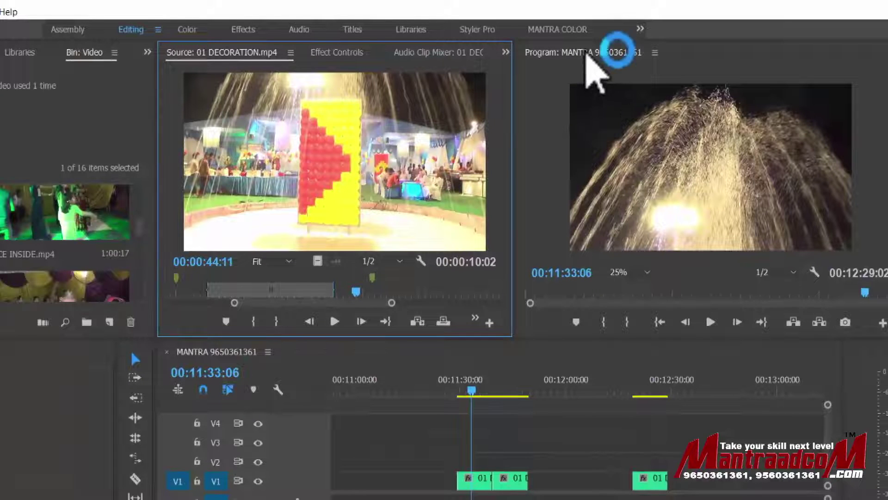
click(654, 51)
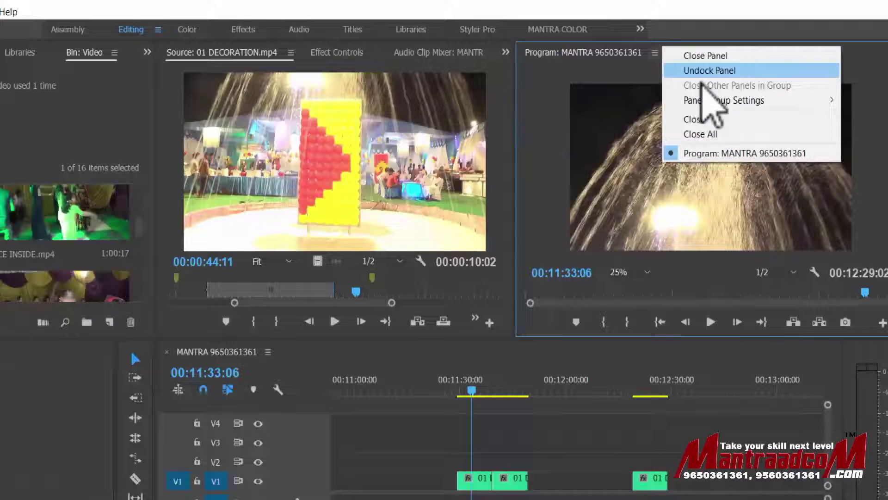
click(699, 101)
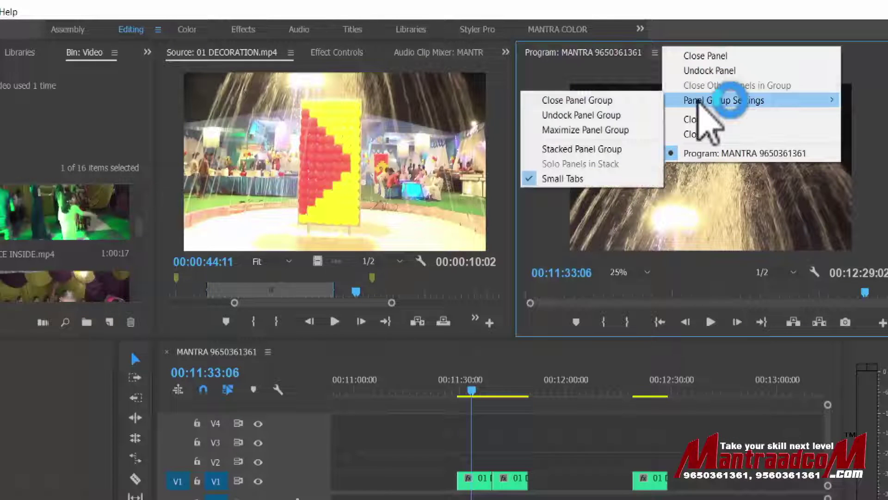
click(597, 78)
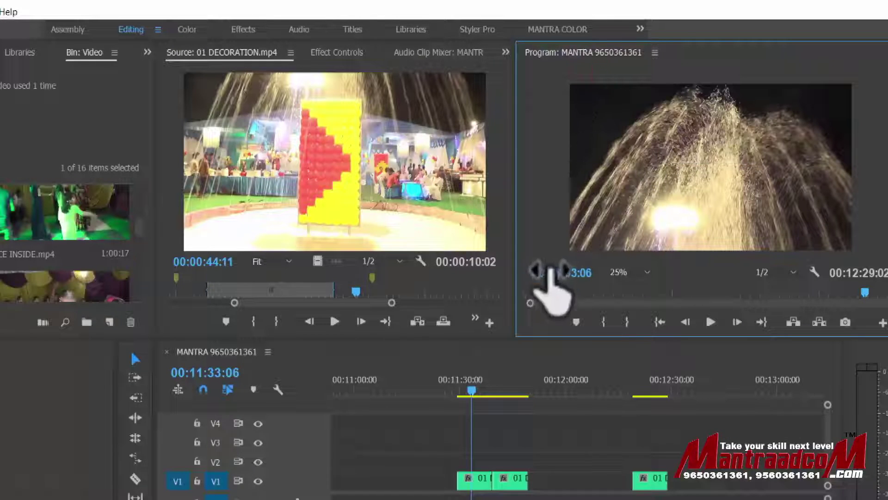
drag(466, 393, 445, 393)
Set the sequence in point at 00:11:47:20 and out point at 00:12:02:15
click(496, 393)
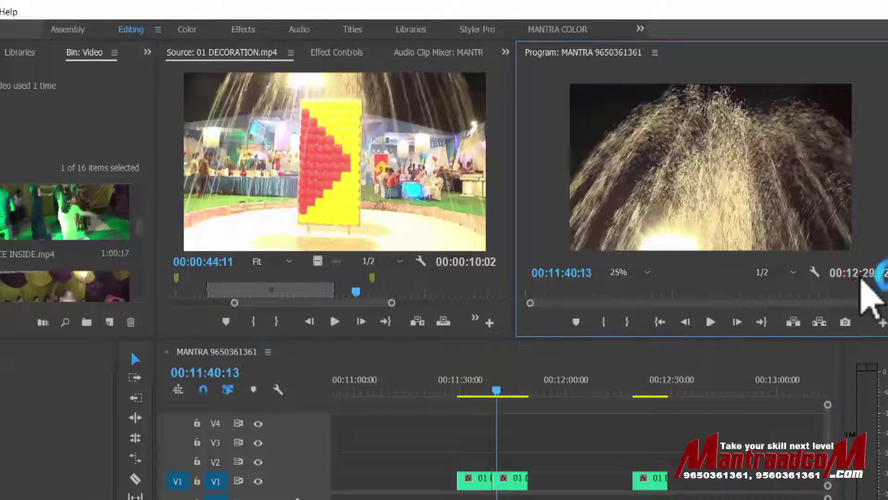
click(501, 392)
click(522, 393)
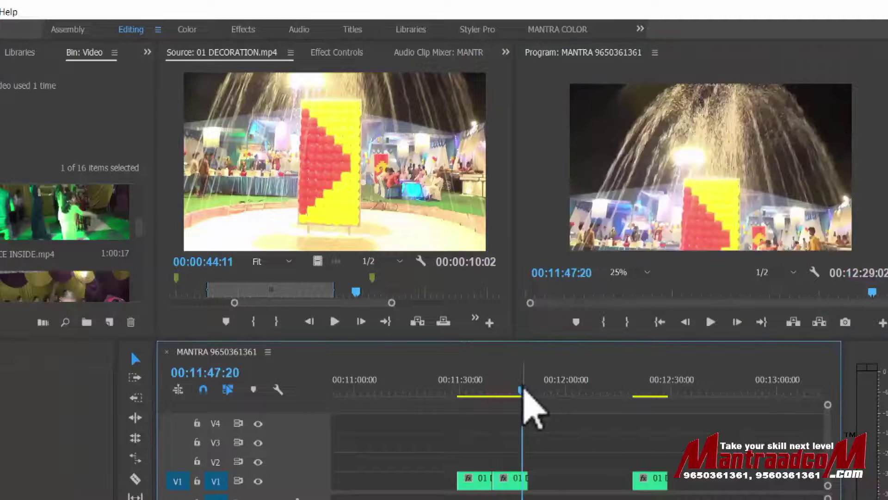
key(i)
click(609, 391)
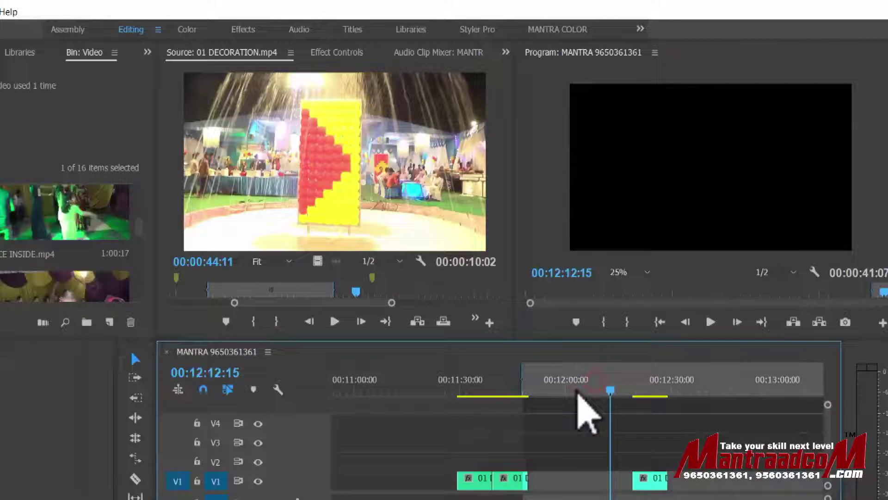
key(o)
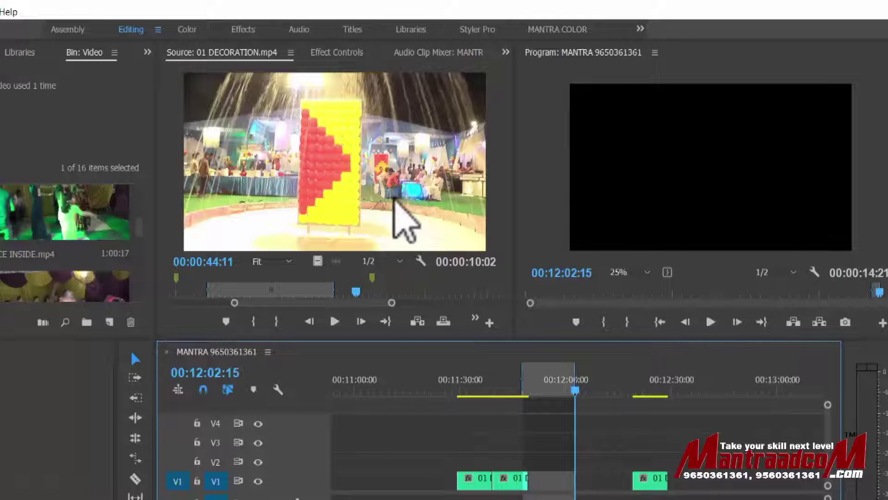
click(307, 291)
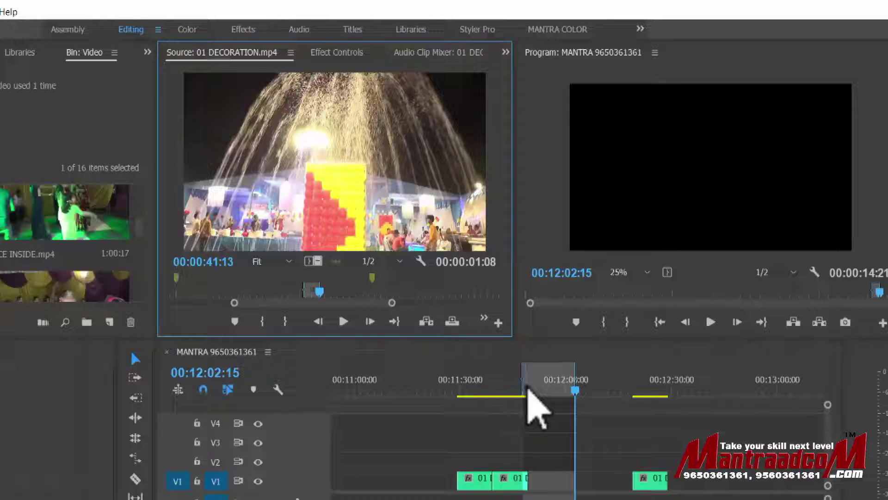
click(847, 276)
click(814, 274)
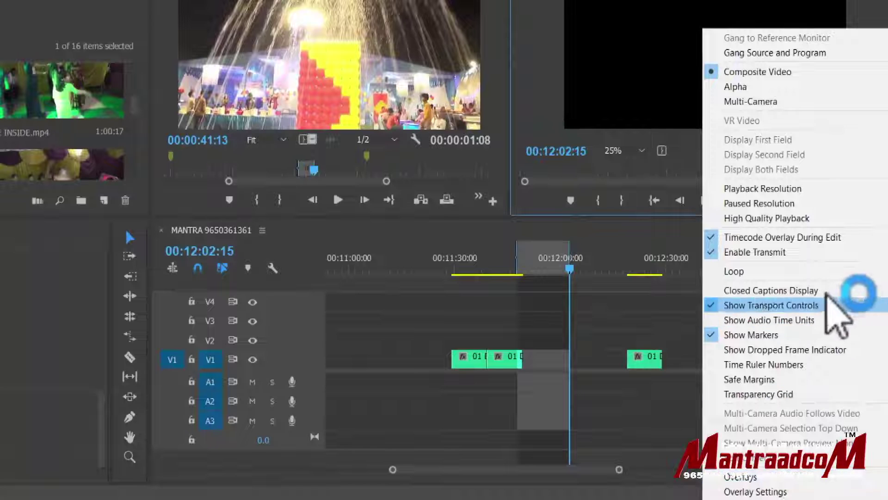
mouse_move(815, 192)
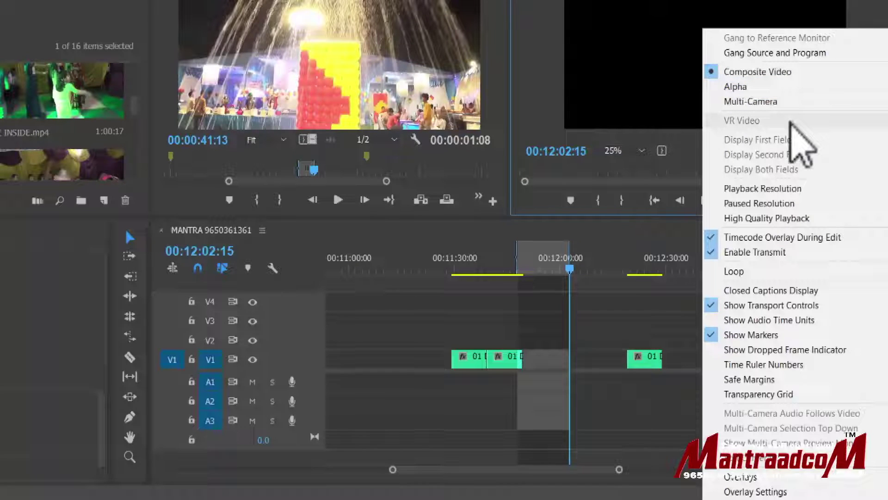
click(791, 123)
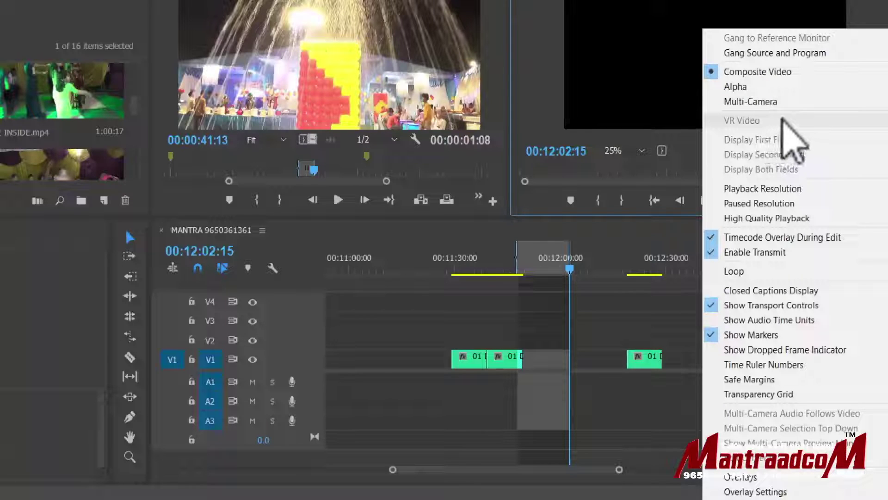
click(621, 86)
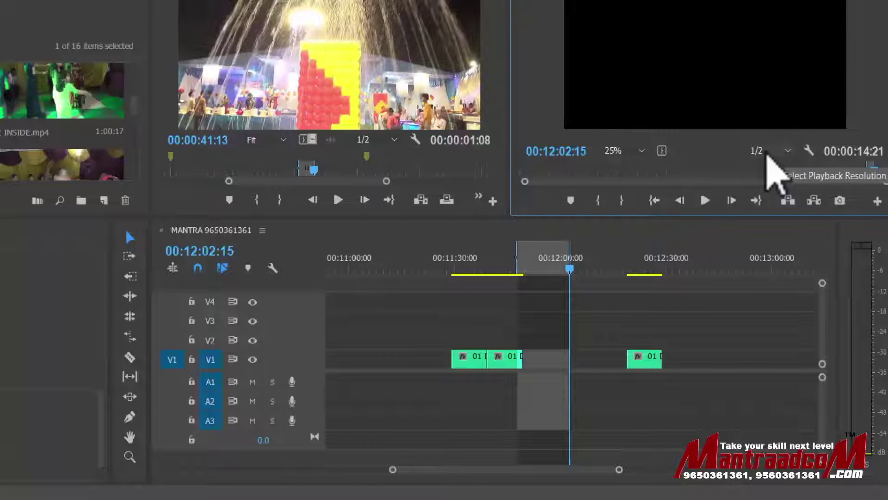
Show the Program Monitor's playback resolution options (Full, 1/2, 1/4 and lower), leaving it at 1/2
click(786, 150)
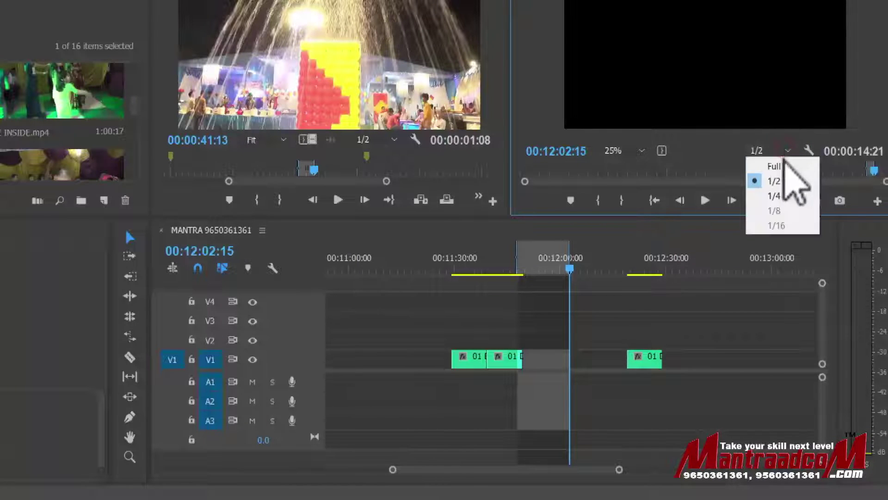
click(782, 196)
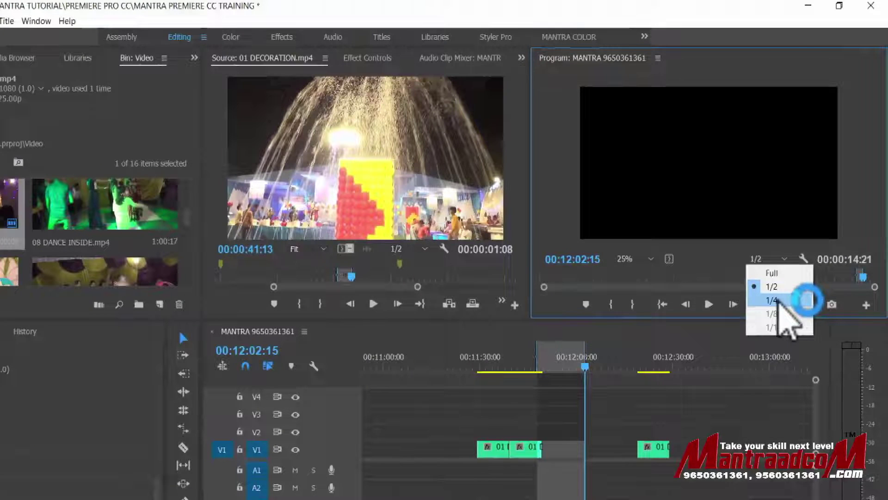
Switch the Program Monitor zoom level to Fit, then 50%, then back to Fit
click(651, 258)
click(650, 268)
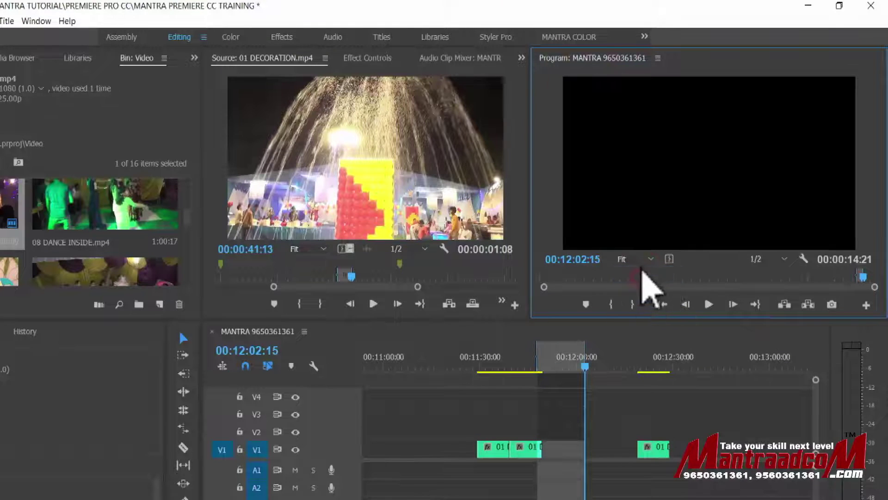
click(650, 258)
click(644, 314)
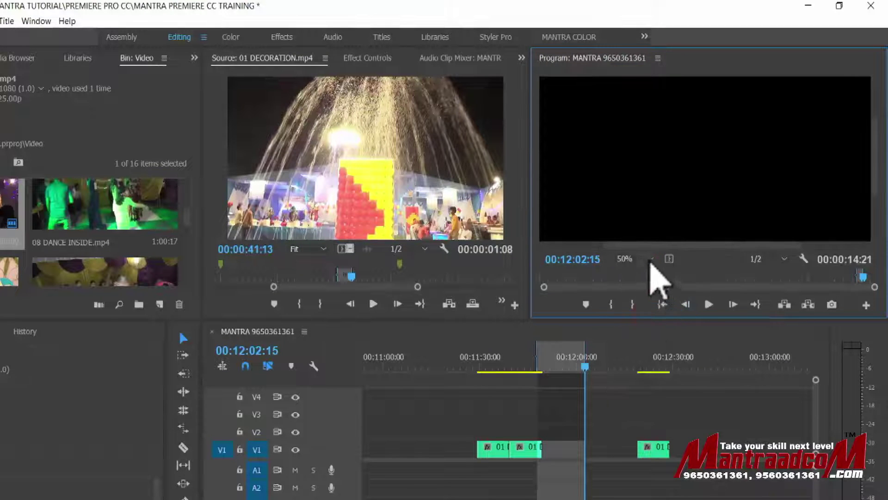
click(650, 260)
click(650, 272)
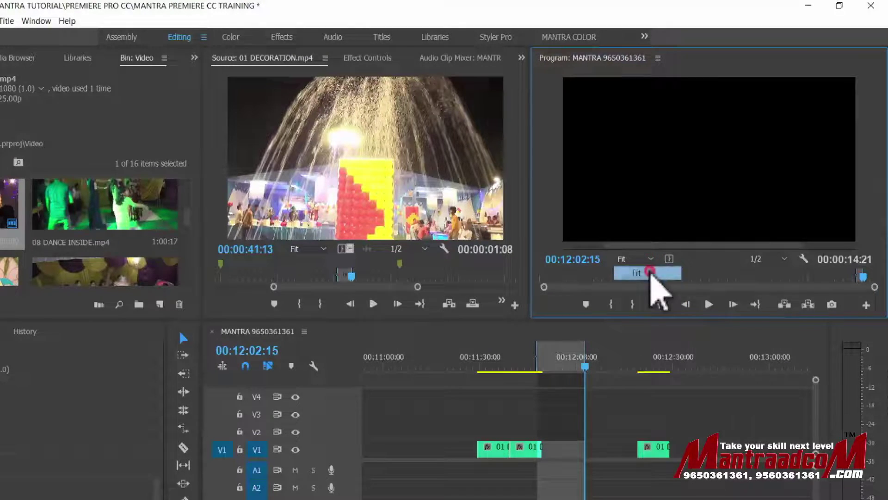
Move the playhead to 00:11:41:09 and try 25% and 75% zoom before settling on 10%
click(517, 367)
click(633, 261)
click(639, 304)
click(648, 258)
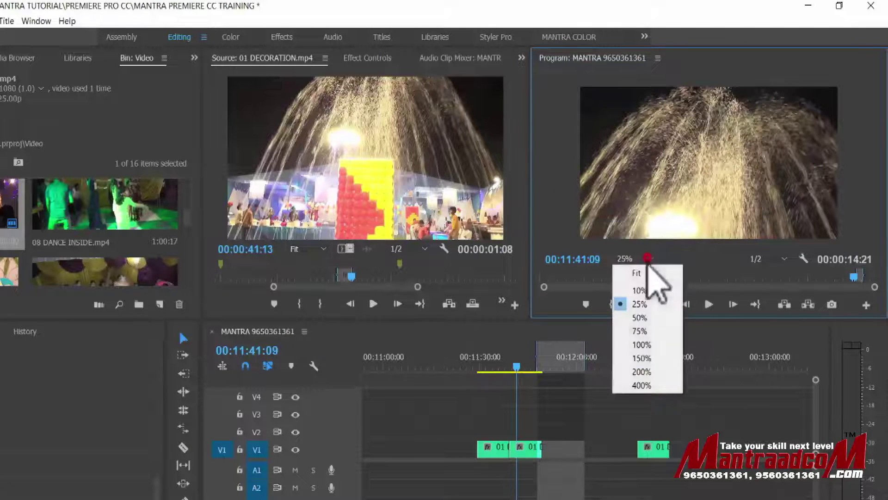
click(643, 331)
click(649, 259)
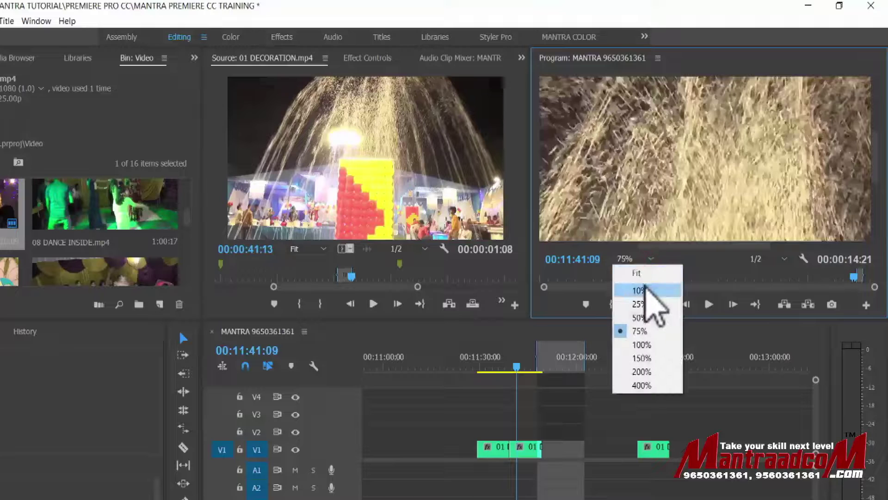
click(645, 290)
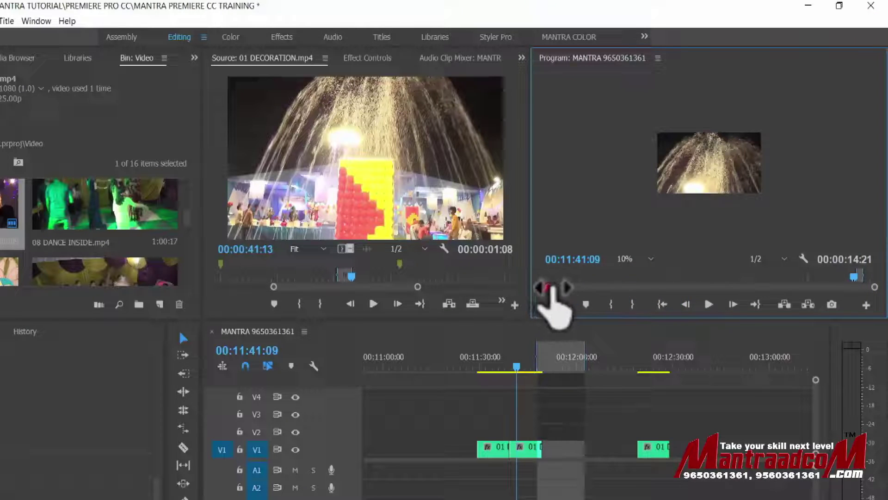
Zoom the Program Monitor time ruler, scrub the playhead, and step frame by frame to 00:11:56:15
drag(548, 288, 620, 296)
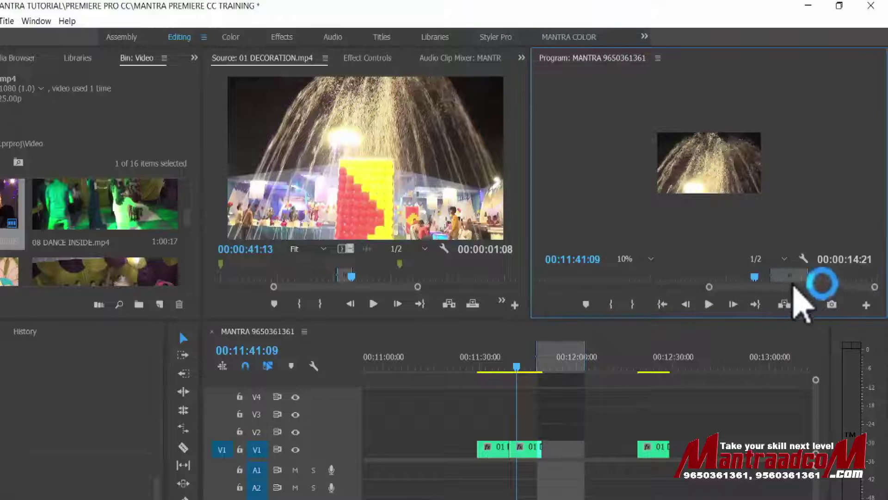
click(781, 276)
drag(781, 278, 786, 276)
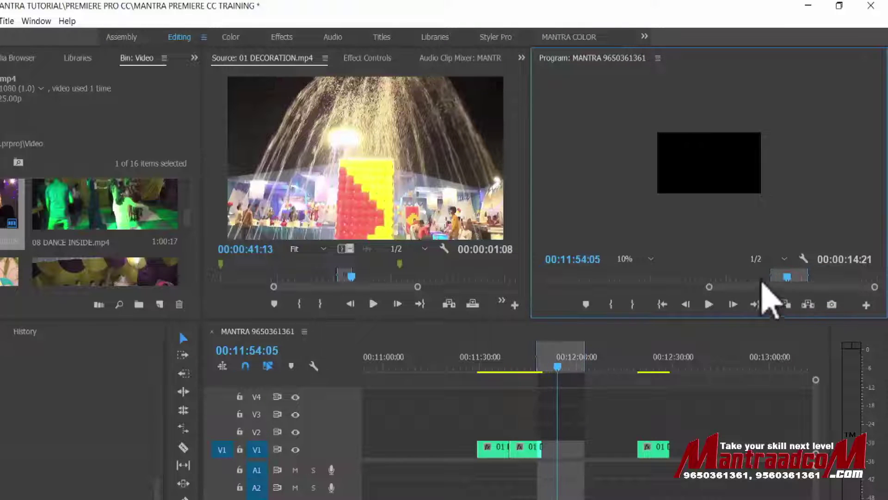
mouse_move(709, 287)
mouse_down()
mouse_move(664, 287)
mouse_move(719, 286)
mouse_up()
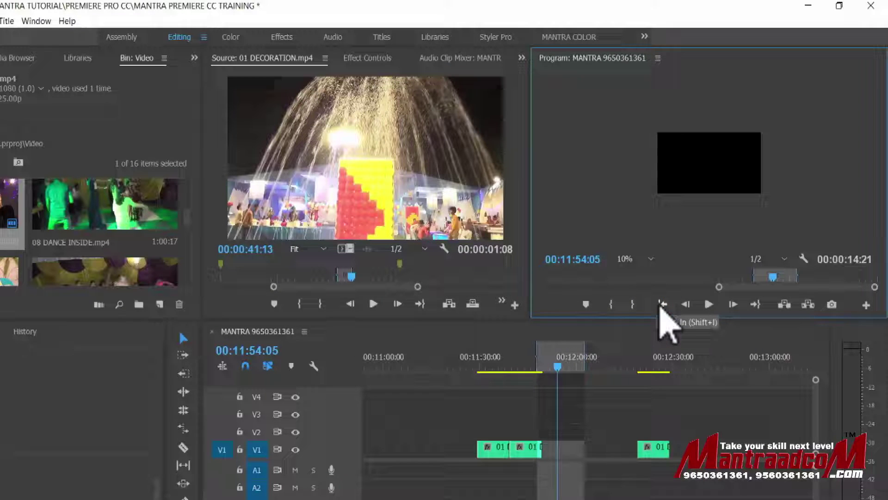
click(684, 306)
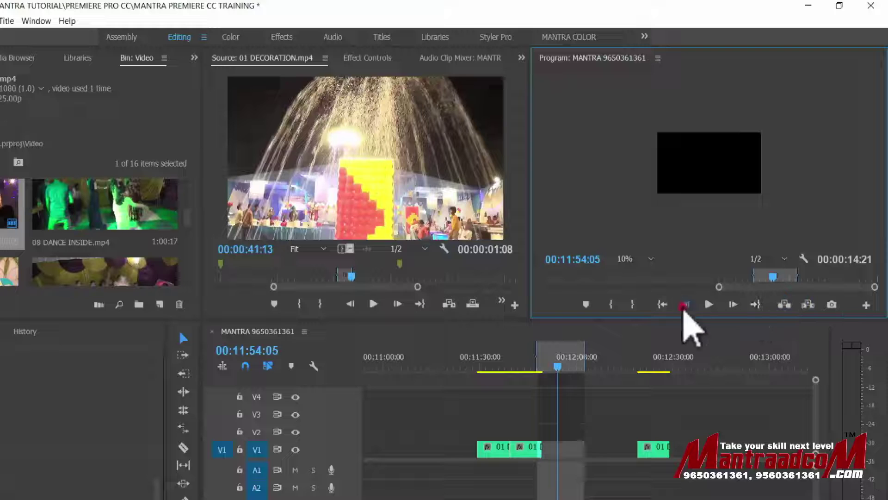
click(732, 304)
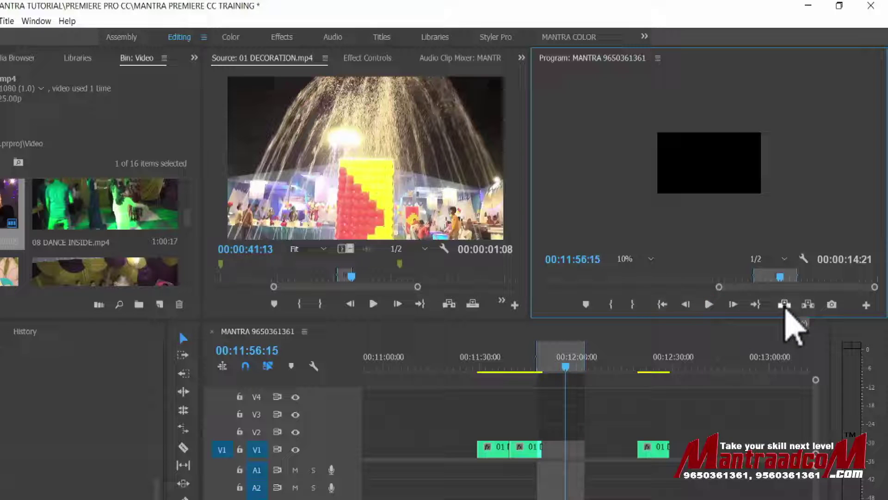
right_click(808, 304)
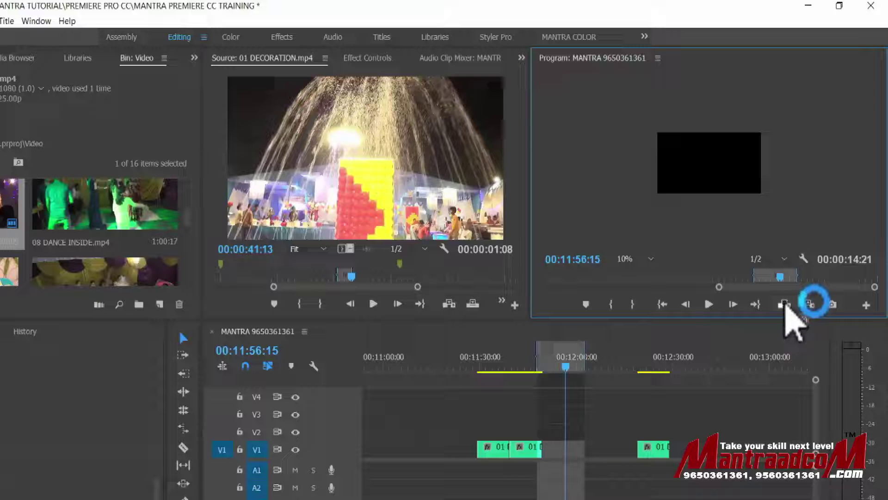
click(804, 311)
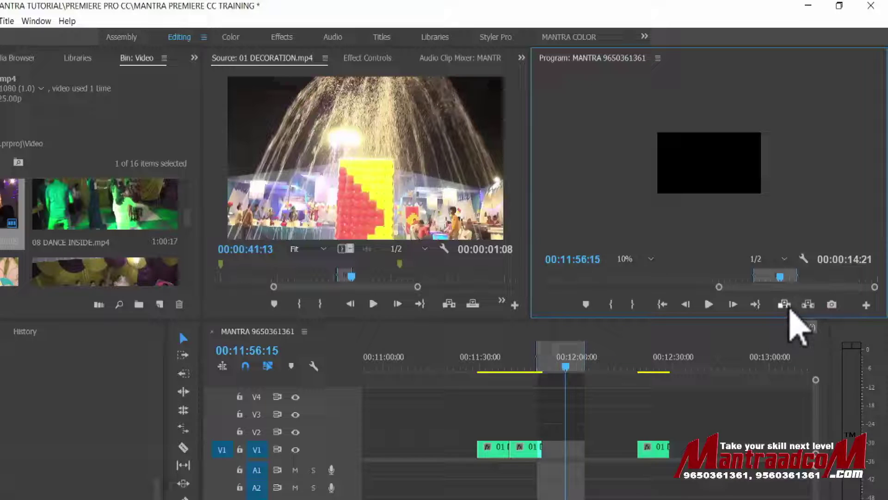
click(808, 305)
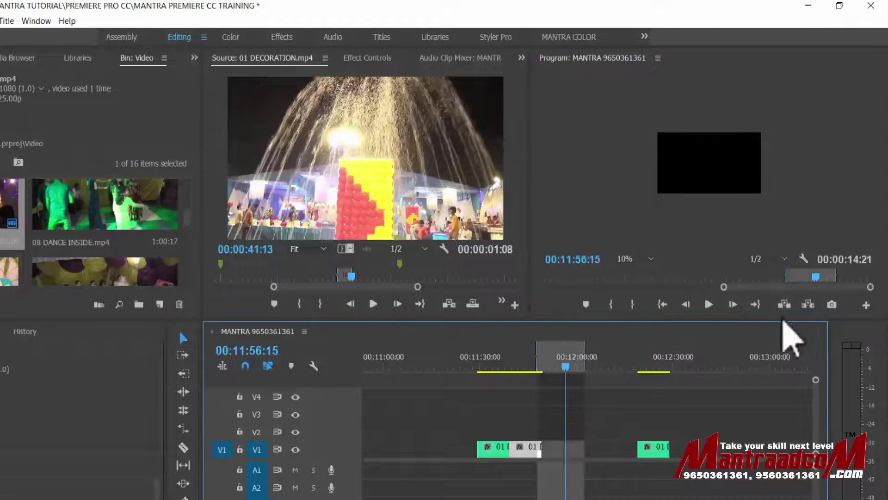
click(784, 305)
key(ctrl+z)
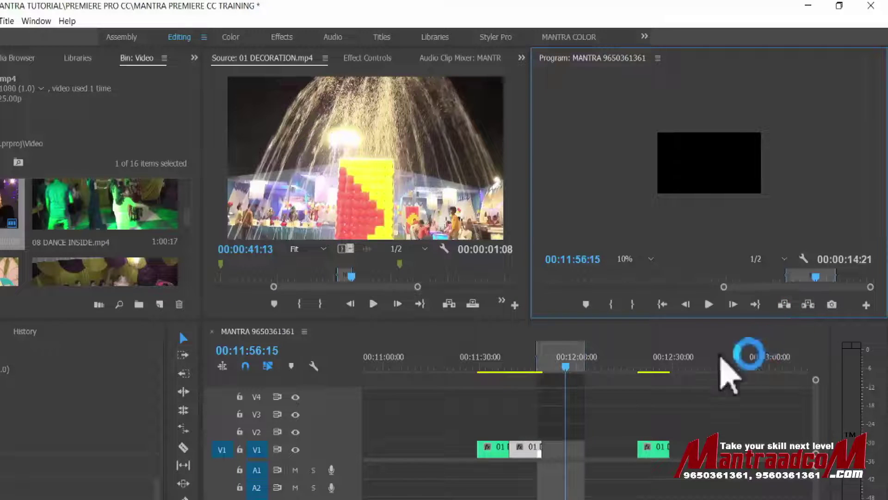
click(809, 306)
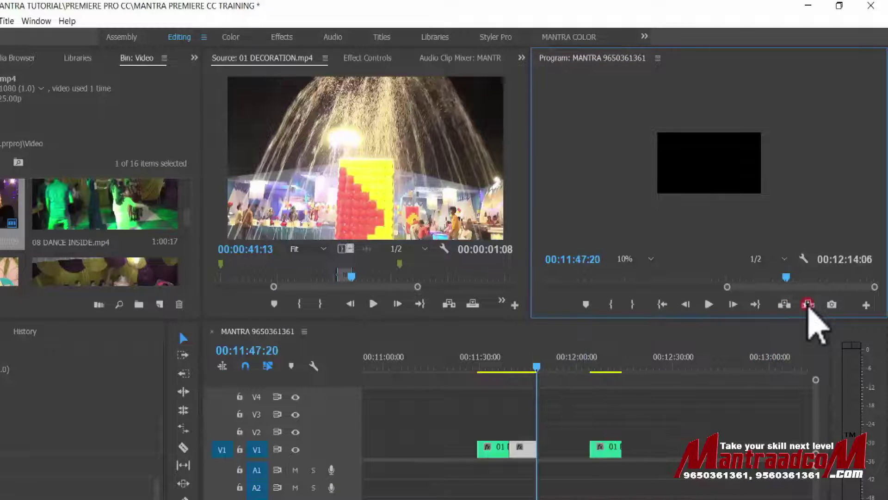
key(ctrl+z)
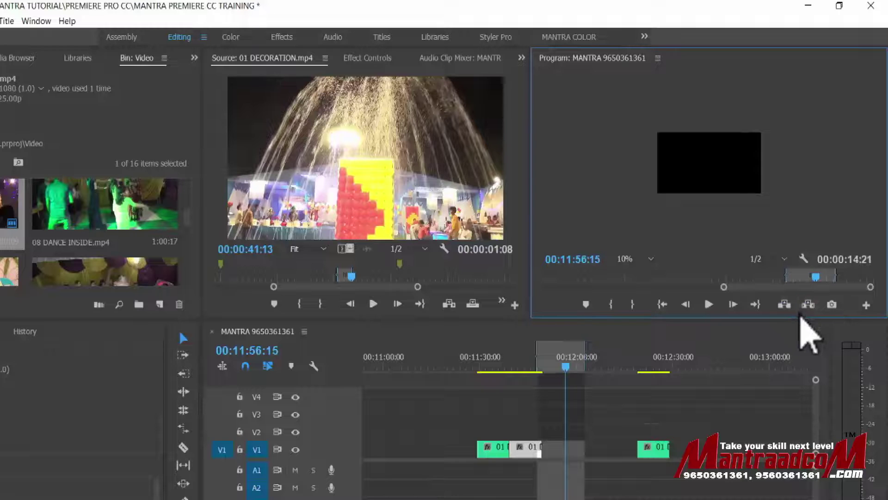